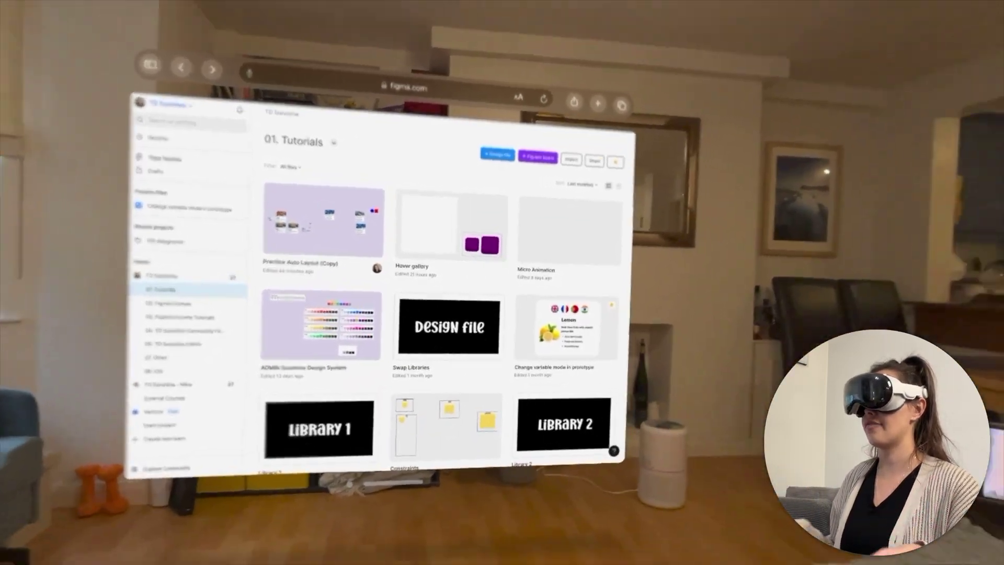
Browse the design files in the 01. Tutorials project.
scroll(450, 293, down, 6)
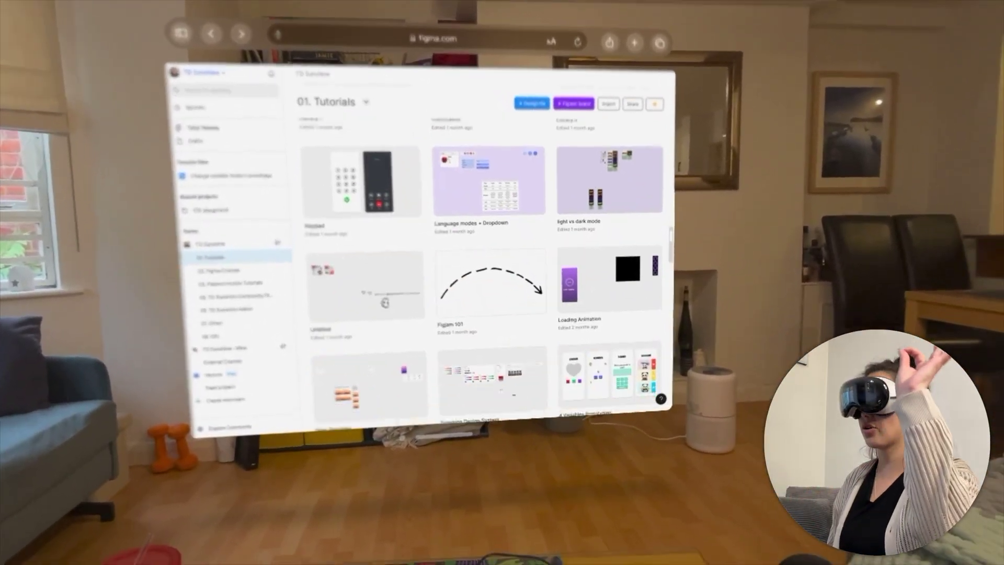
scroll(492, 293, up, 6)
scroll(543, 251, up, 2)
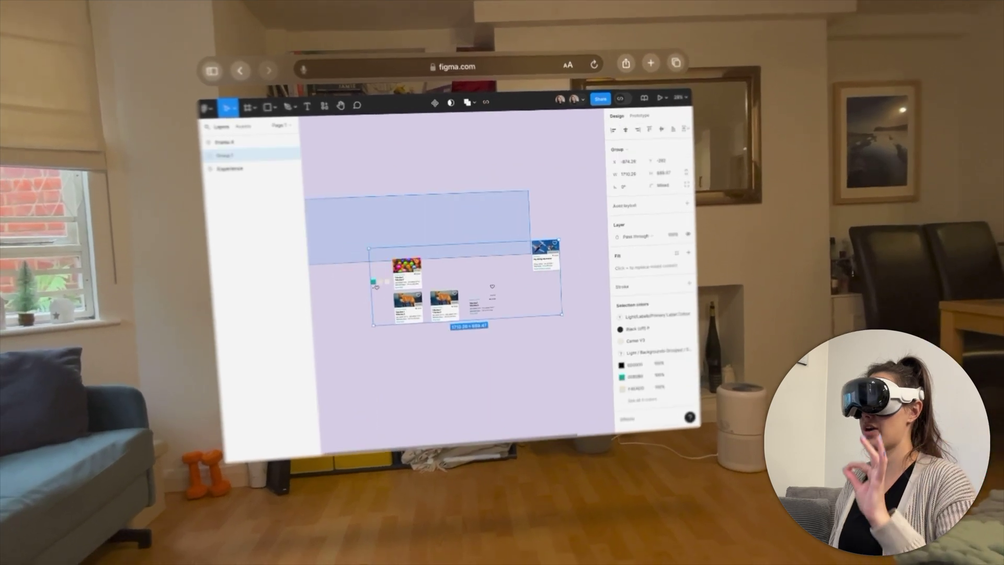
Look over the cards on the canvas of the Practice Auto Layout (Copy) file at different zoom levels.
drag(308, 264, 332, 265)
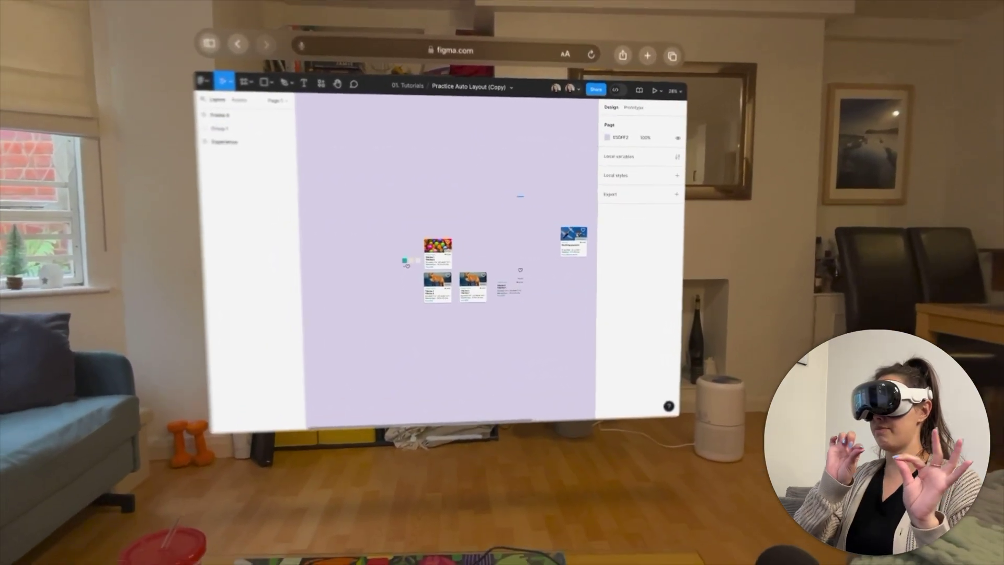
scroll(449, 267, up, 3)
scroll(449, 266, down, 1)
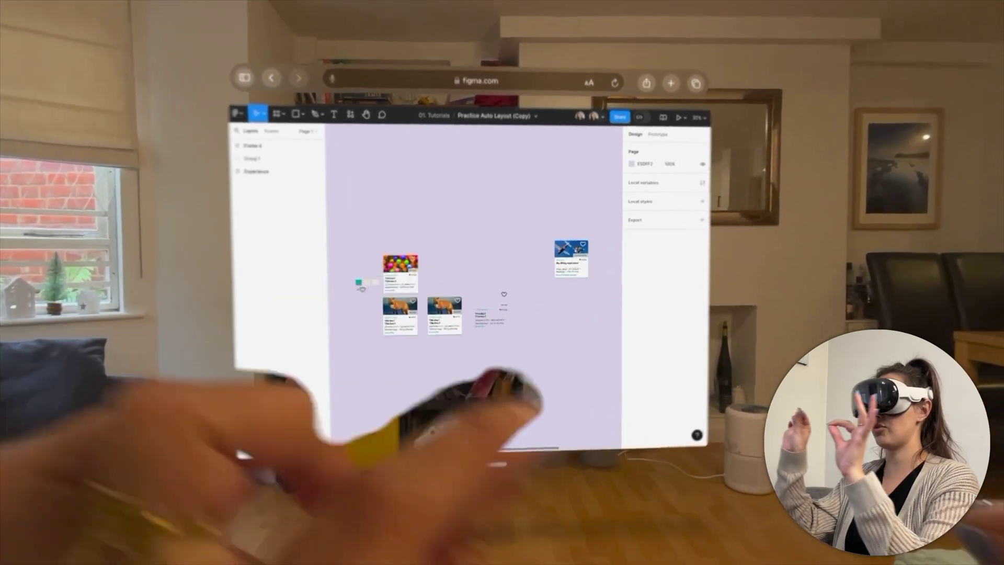
scroll(476, 285, down, 2)
scroll(476, 285, up, 8)
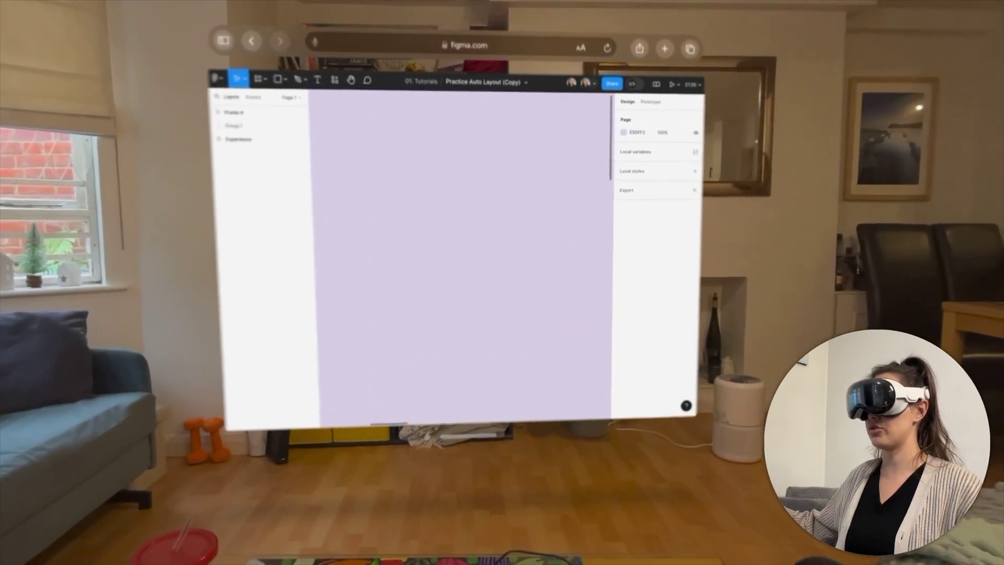
scroll(460, 256, down, 8)
scroll(460, 256, up, 1)
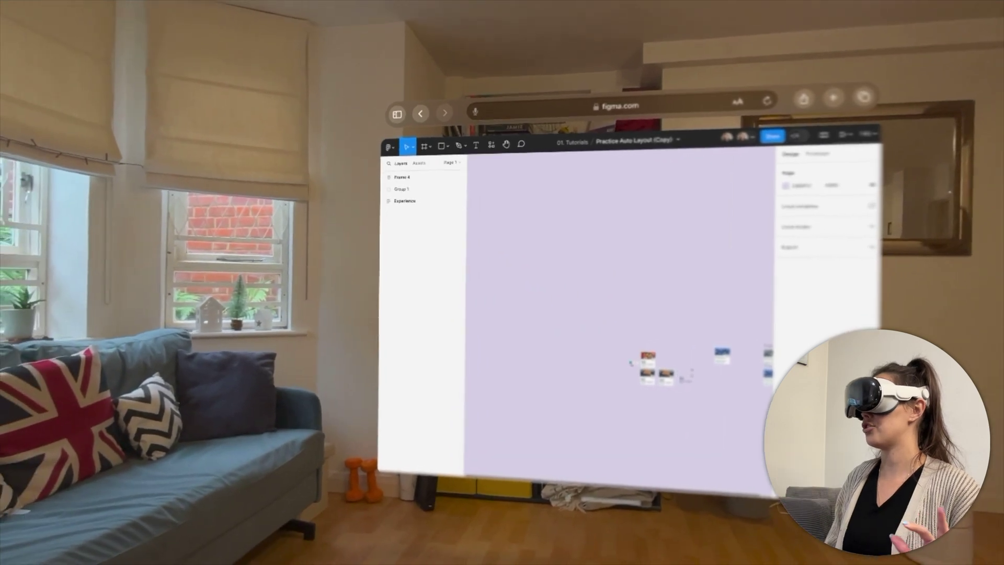
Resize the Experience frame to about 329 × 275 and make its card image span the frame's full width.
click(235, 138)
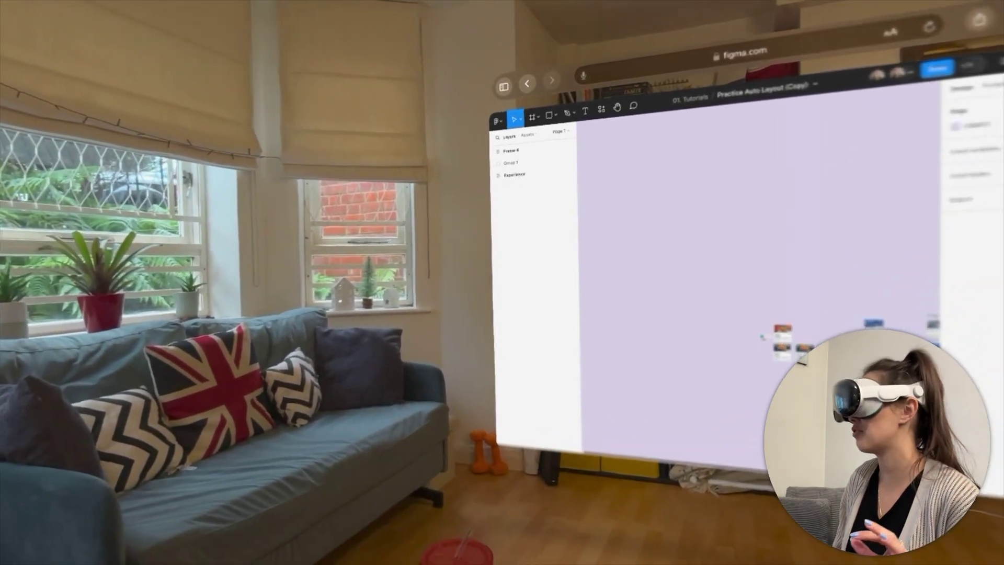
click(451, 224)
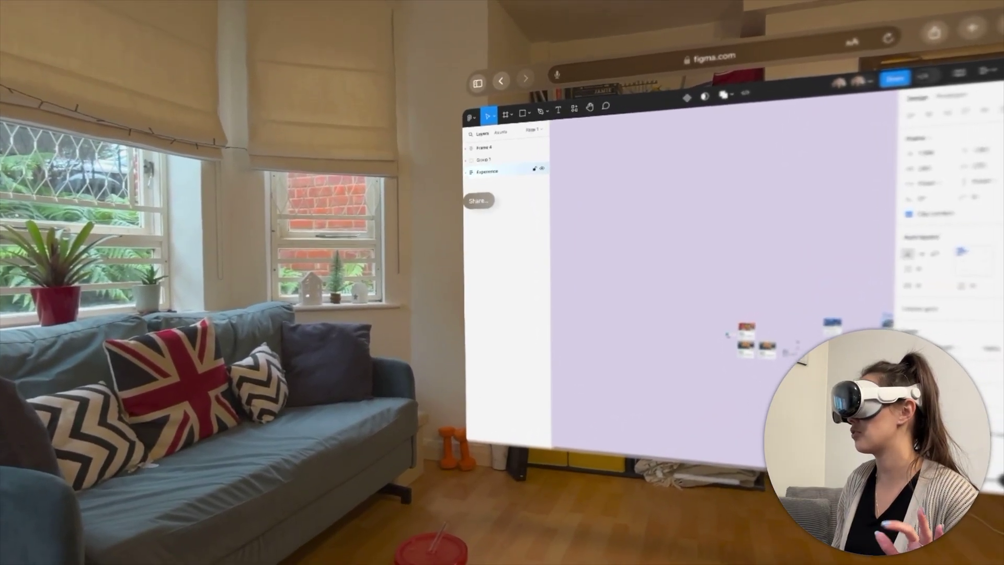
double_click(471, 170)
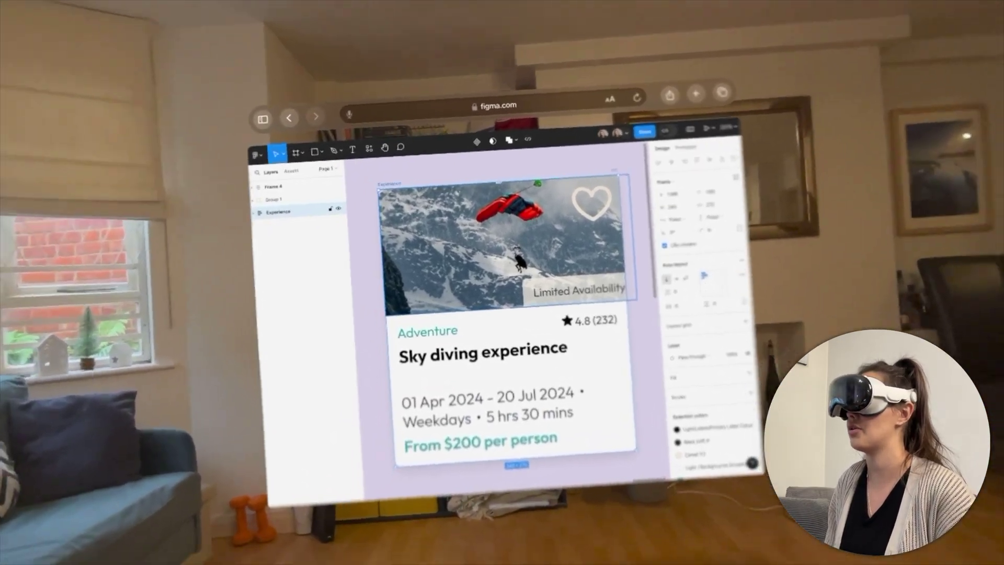
scroll(528, 303, down, 5)
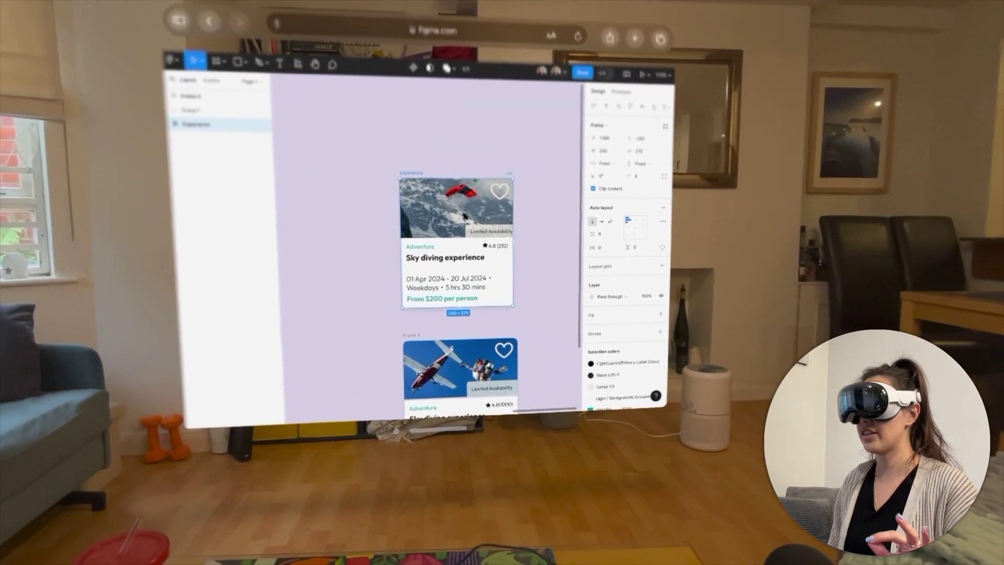
drag(513, 307, 571, 359)
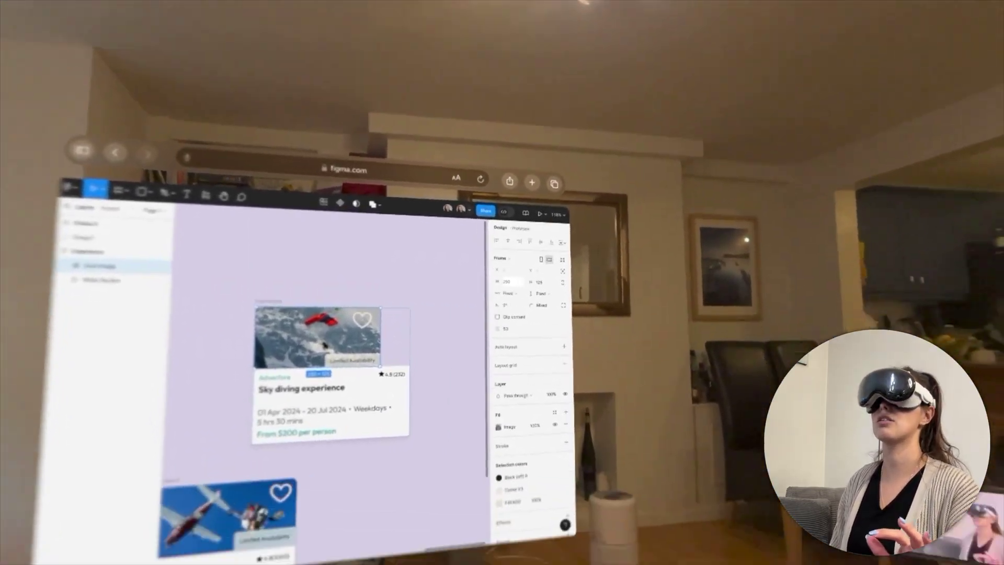
click(561, 183)
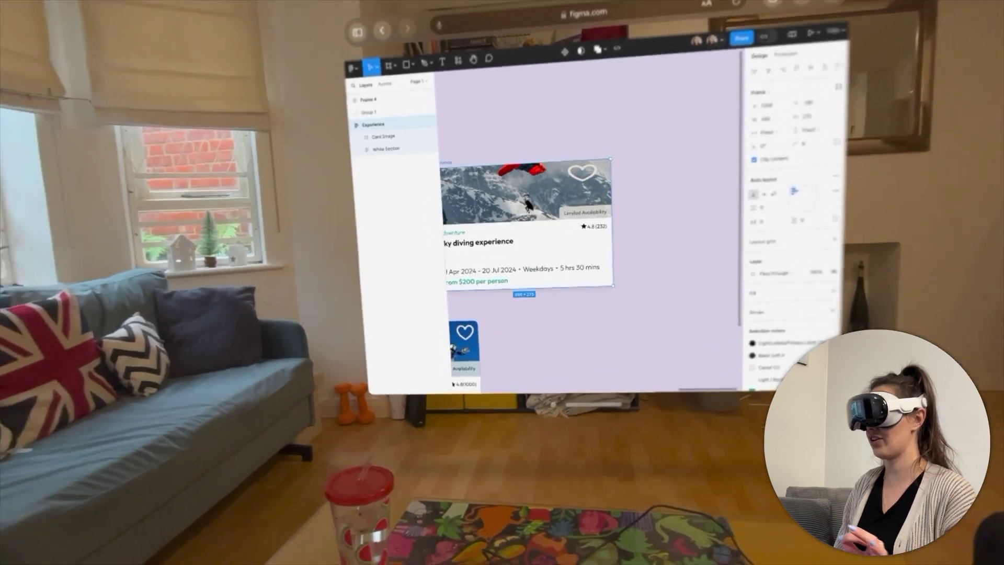
drag(613, 285, 584, 287)
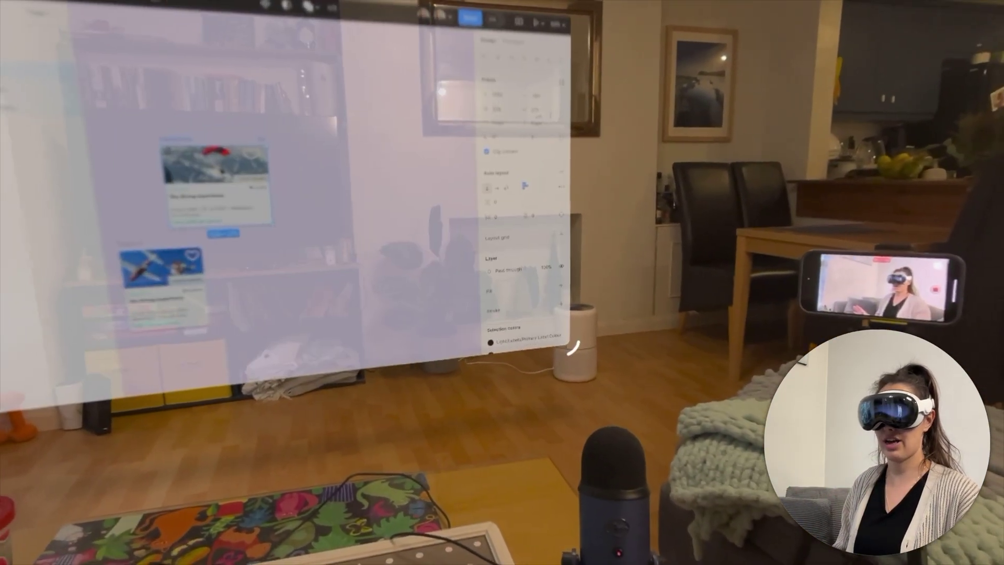
drag(574, 348, 788, 488)
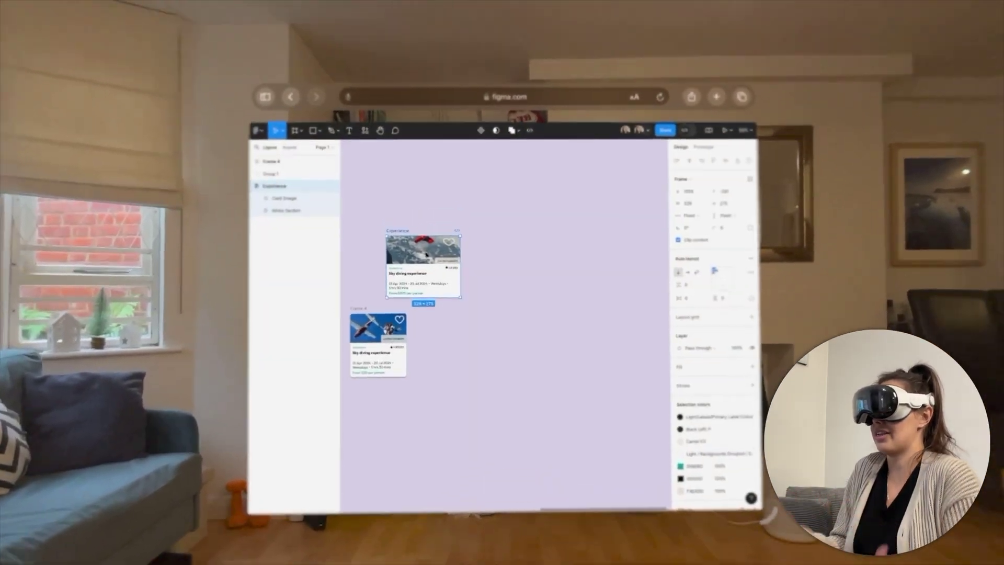
Move the Experience card up and to the right, farther from the airplane card below it, and deselect it.
scroll(463, 222, down, 5)
scroll(462, 222, up, 3)
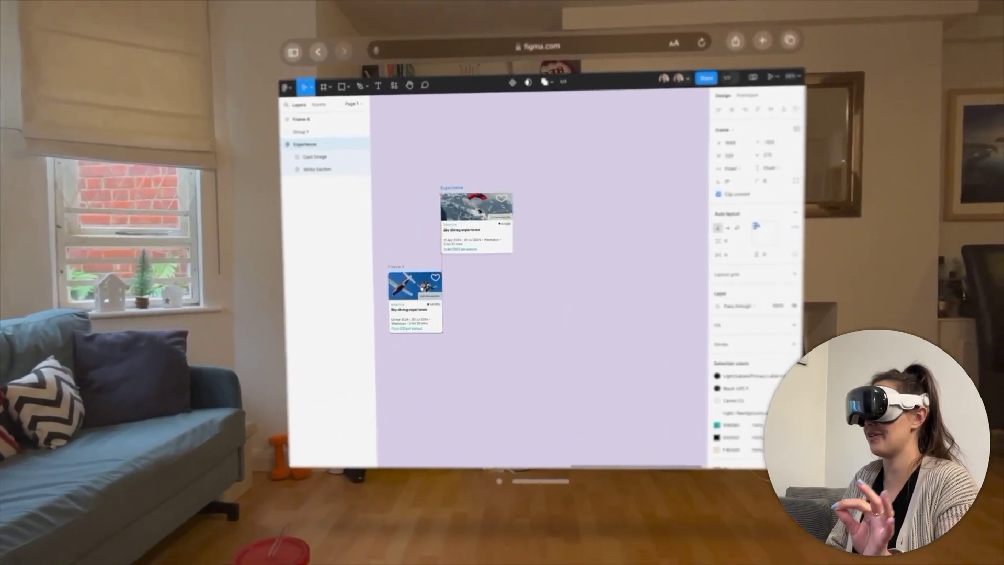
drag(476, 222, 502, 193)
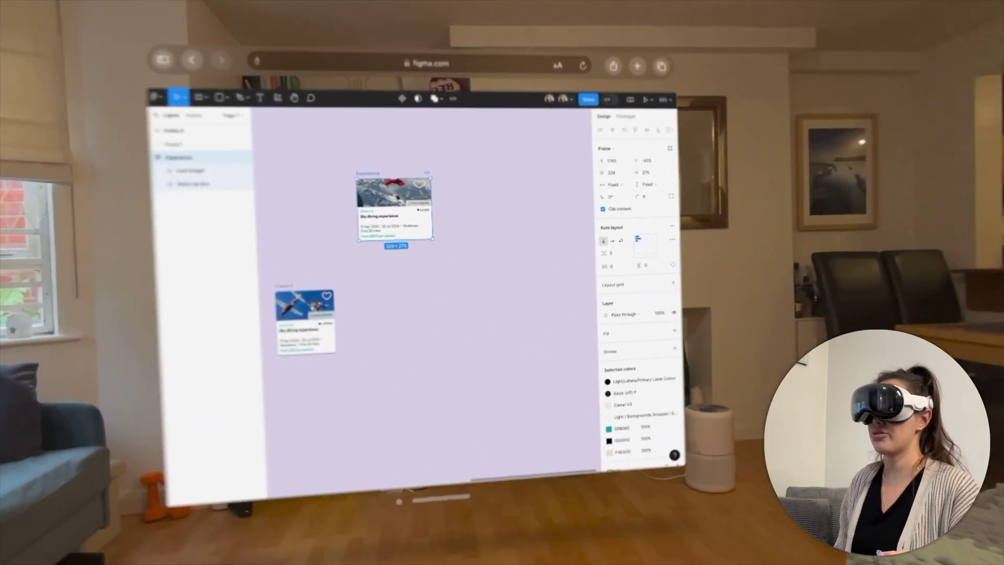
key(Escape)
Place a 100 × 100 rectangle on an empty area of the canvas away from the cards.
scroll(411, 251, right, 3)
scroll(410, 251, down, 2)
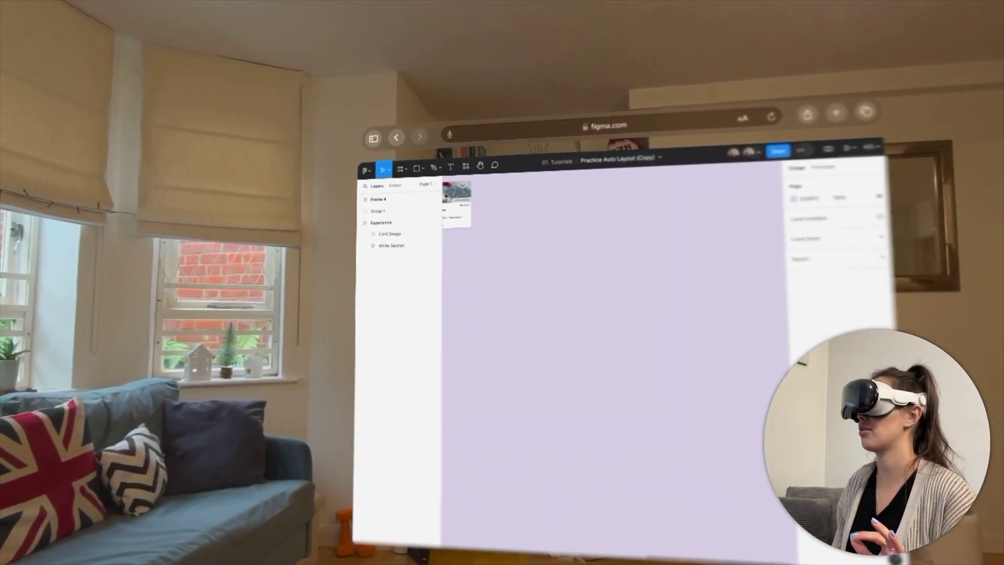
click(315, 99)
click(418, 165)
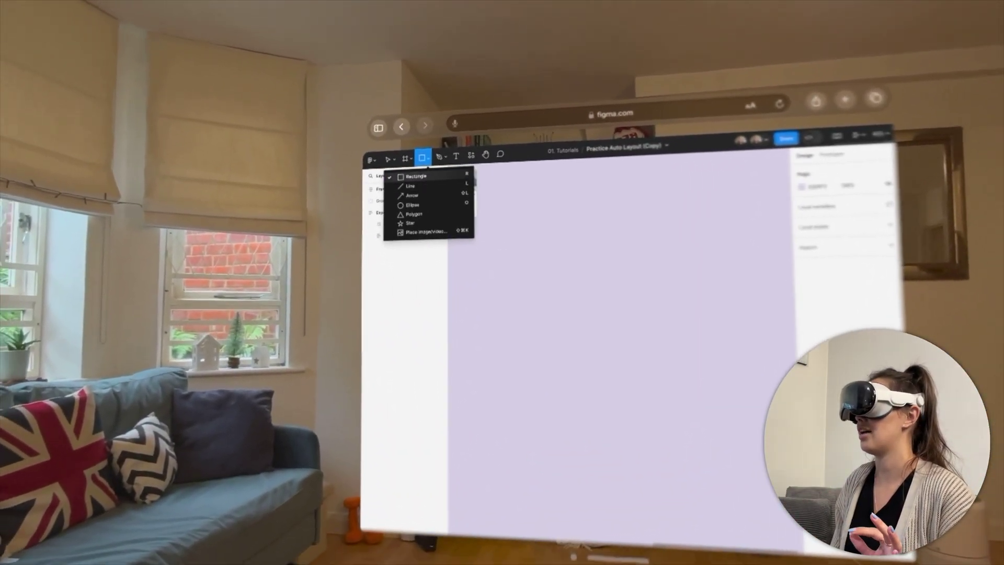
click(411, 182)
click(515, 264)
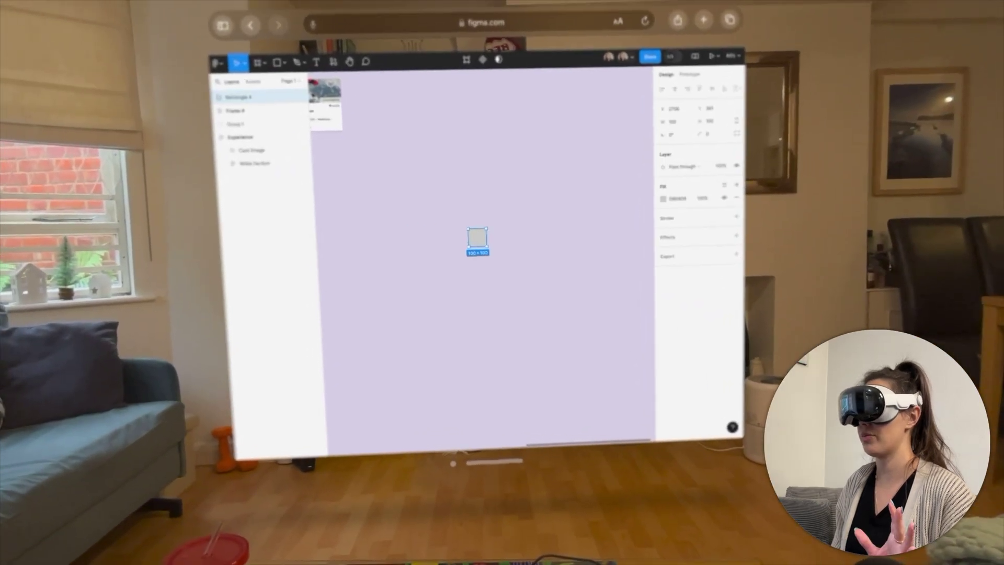
Add a second 100 × 100 rectangle to the right of the first and align it horizontally with it.
scroll(495, 245, up, 5)
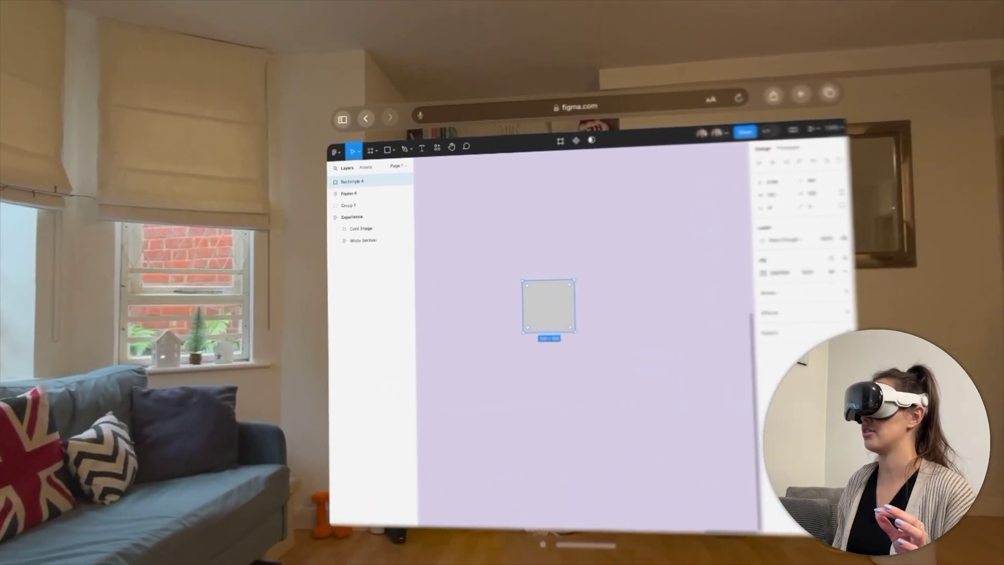
click(388, 149)
click(395, 148)
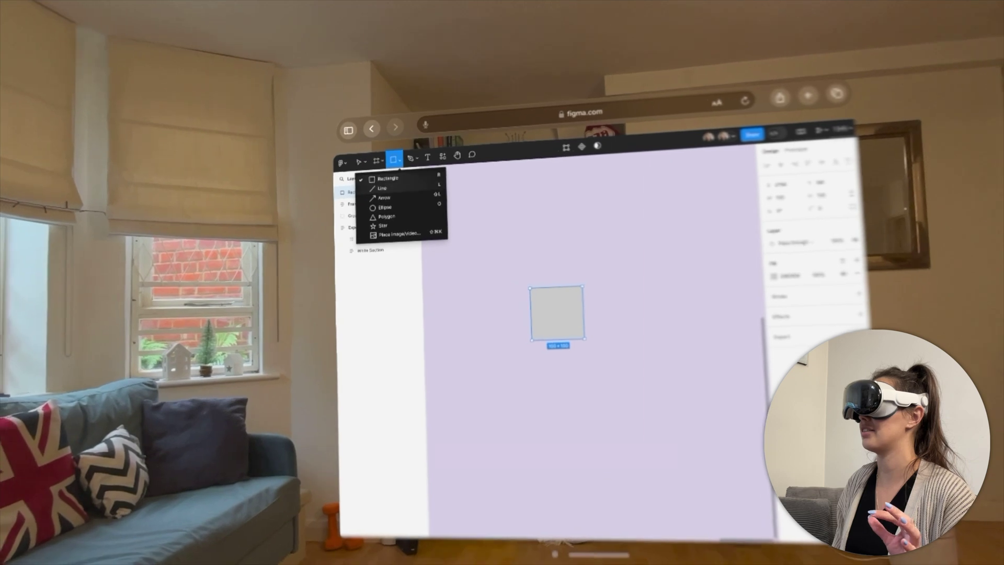
click(388, 177)
click(637, 300)
drag(636, 300, 632, 311)
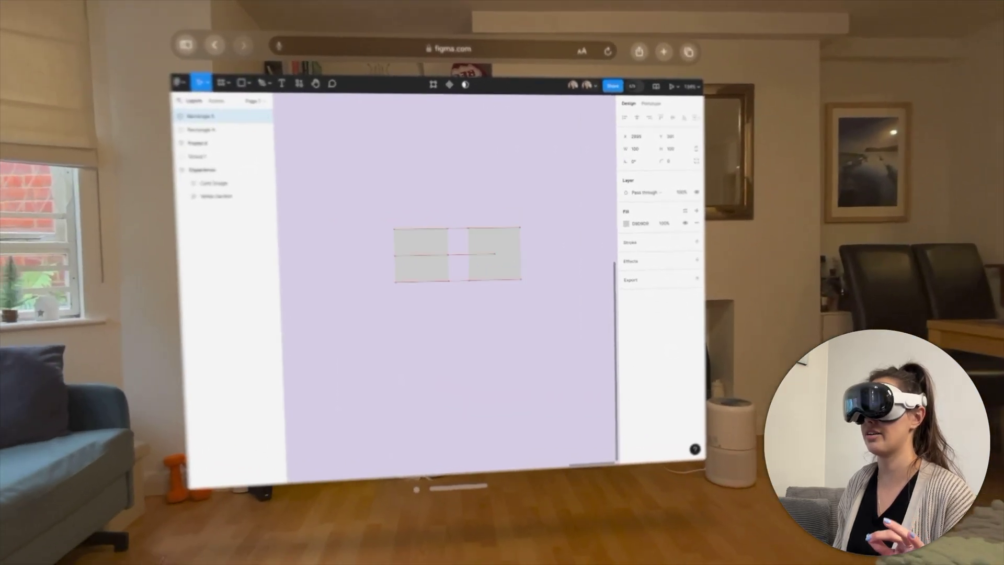
drag(495, 255, 487, 255)
Set the right rectangle's fill colour to FF0000.
click(637, 223)
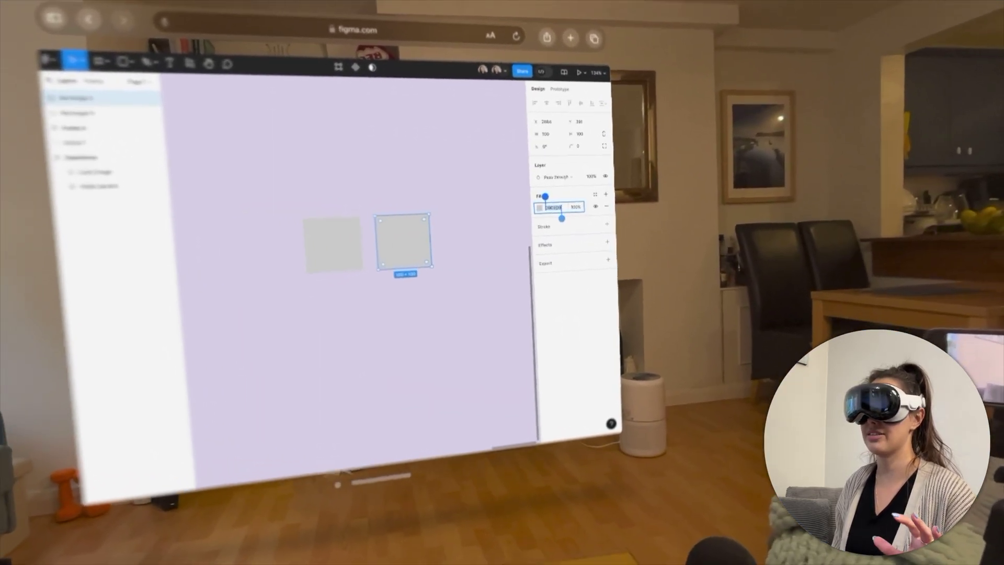
text(E)
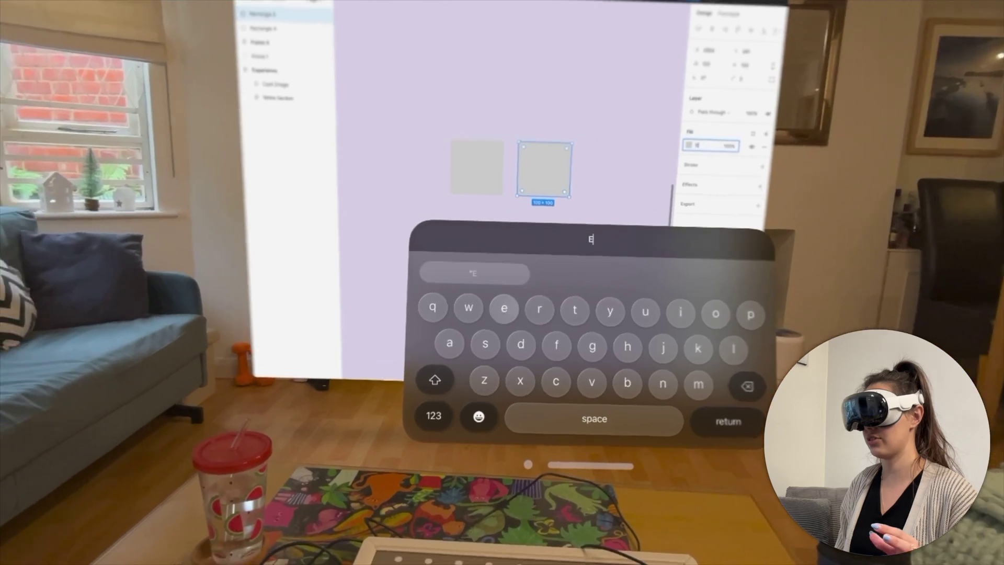
key(BackSpace)
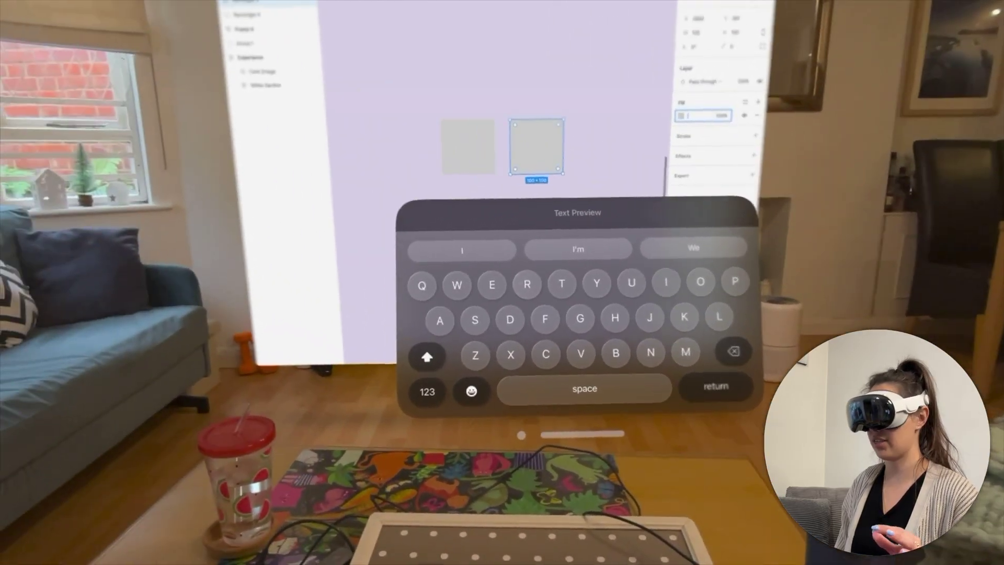
text(FF0000)
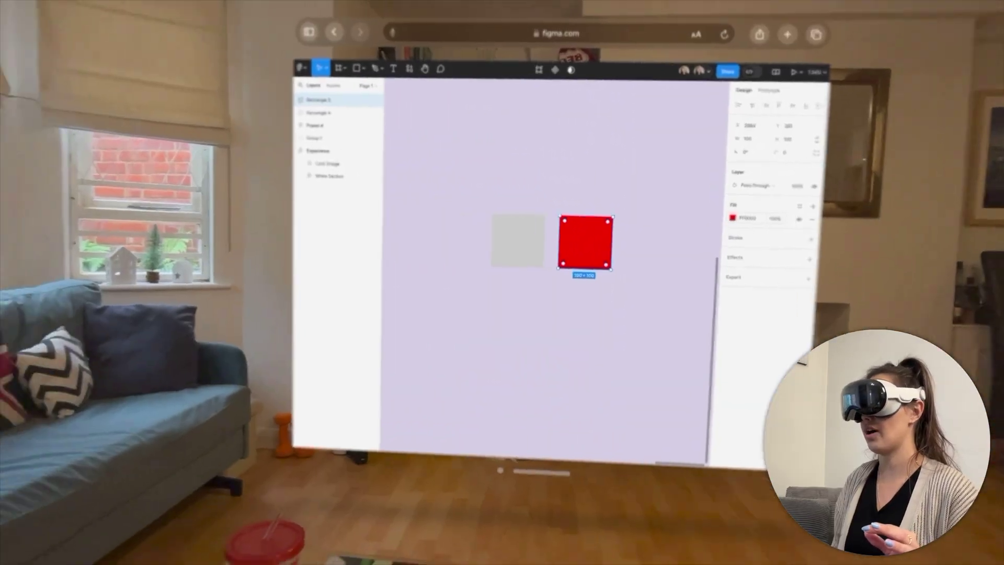
Fill the left rectangle with turquoise and bring it closer to the red one.
click(387, 224)
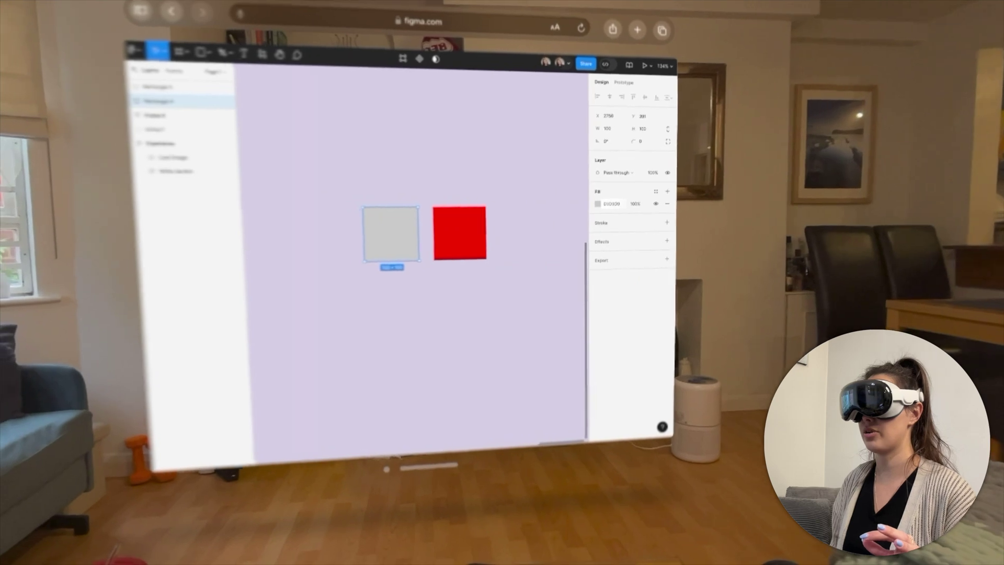
click(596, 204)
drag(497, 251, 540, 262)
click(573, 136)
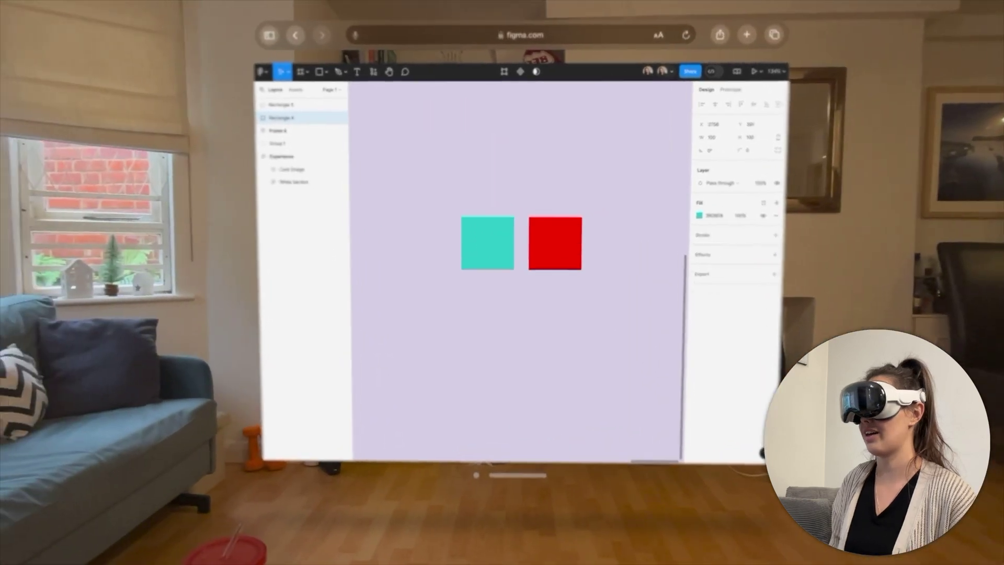
drag(483, 242, 484, 230)
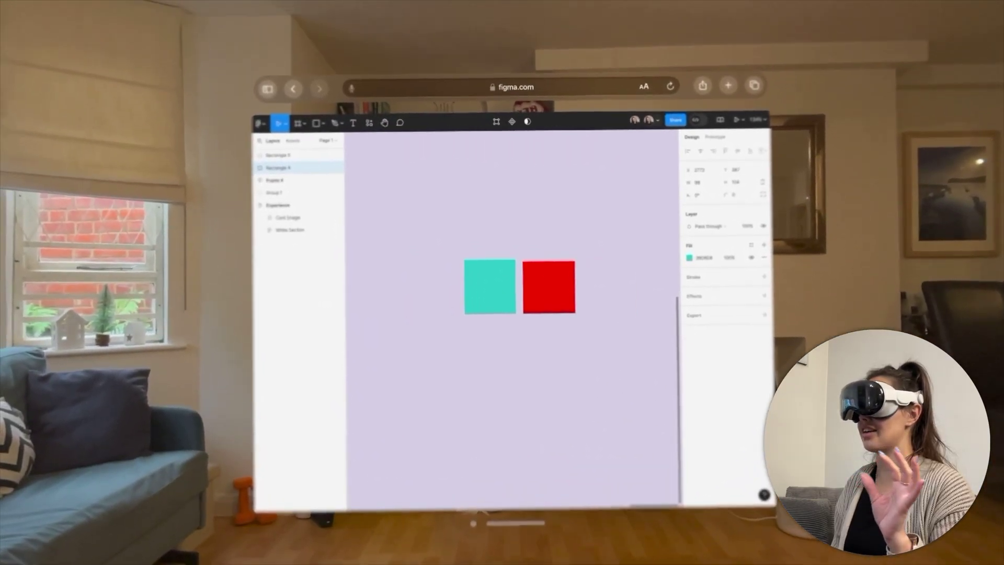
drag(463, 222, 564, 326)
drag(540, 289, 568, 324)
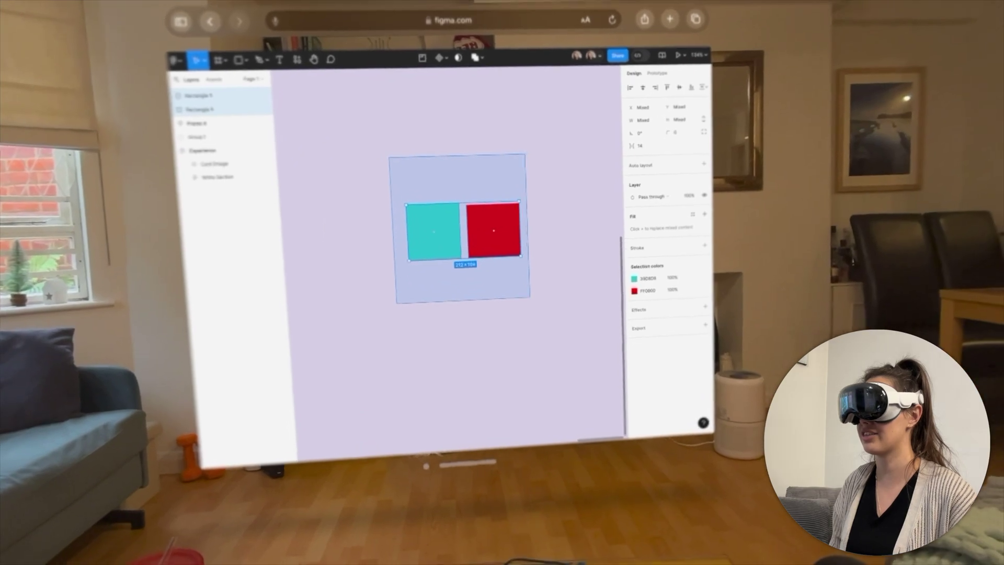
click(537, 259)
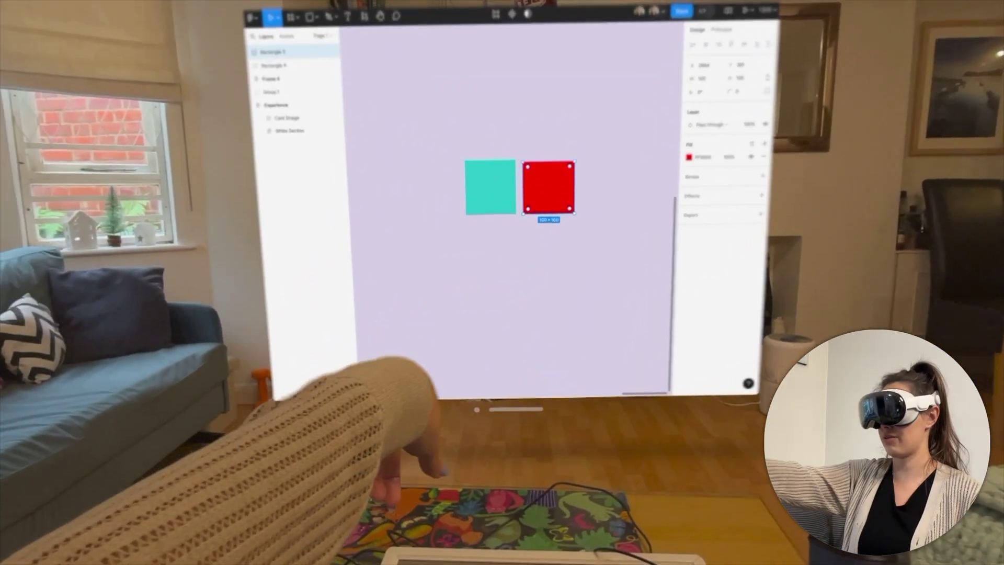
key(Escape)
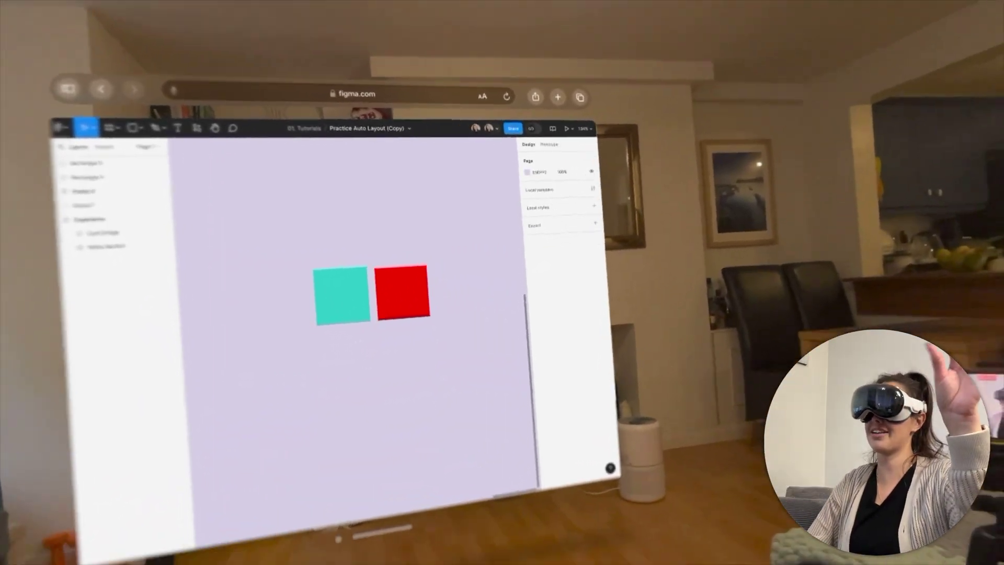
drag(484, 222, 204, 518)
drag(505, 252, 325, 324)
scroll(449, 287, up, 5)
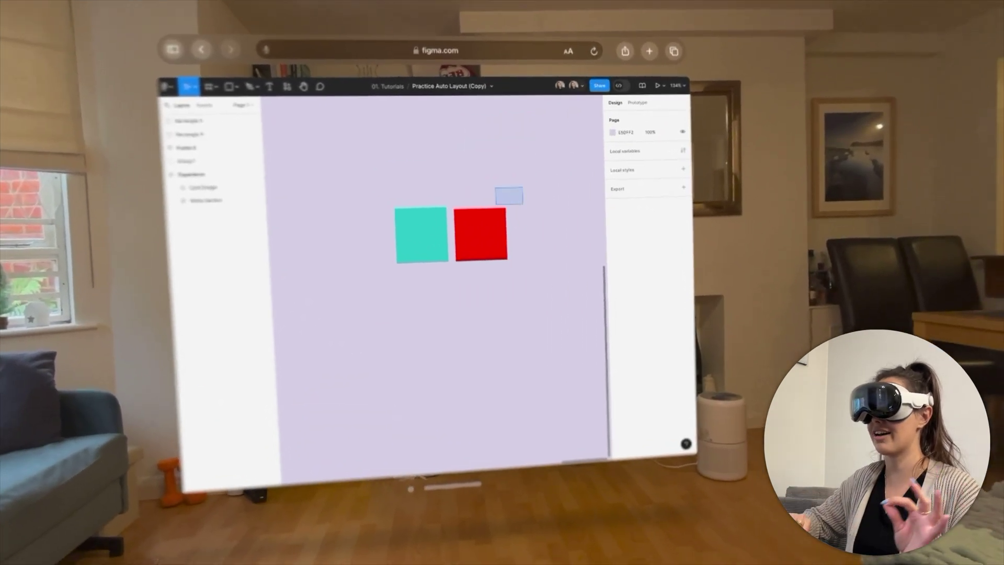
Put the turquoise and red squares into a horizontal auto layout with a gap of 40.
drag(495, 204, 368, 277)
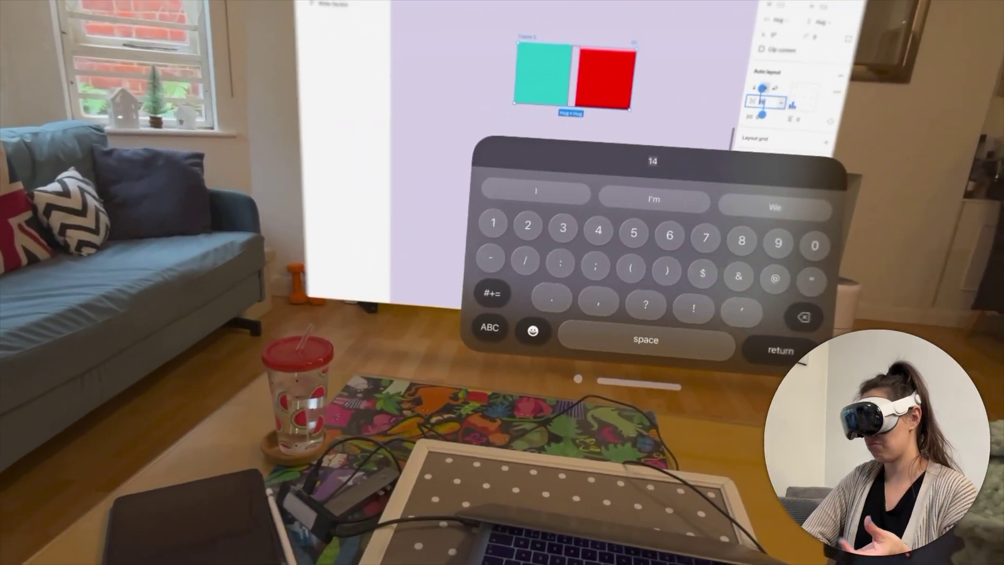
text(40)
key(Return)
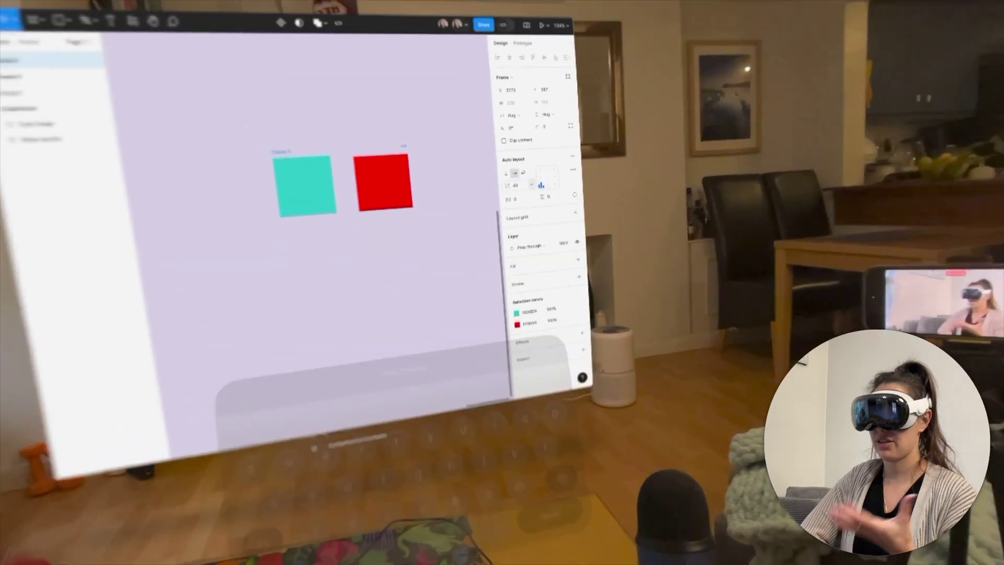
Narrow the auto layout gap between the turquoise and red squares directly on the canvas.
scroll(350, 177, up, 10)
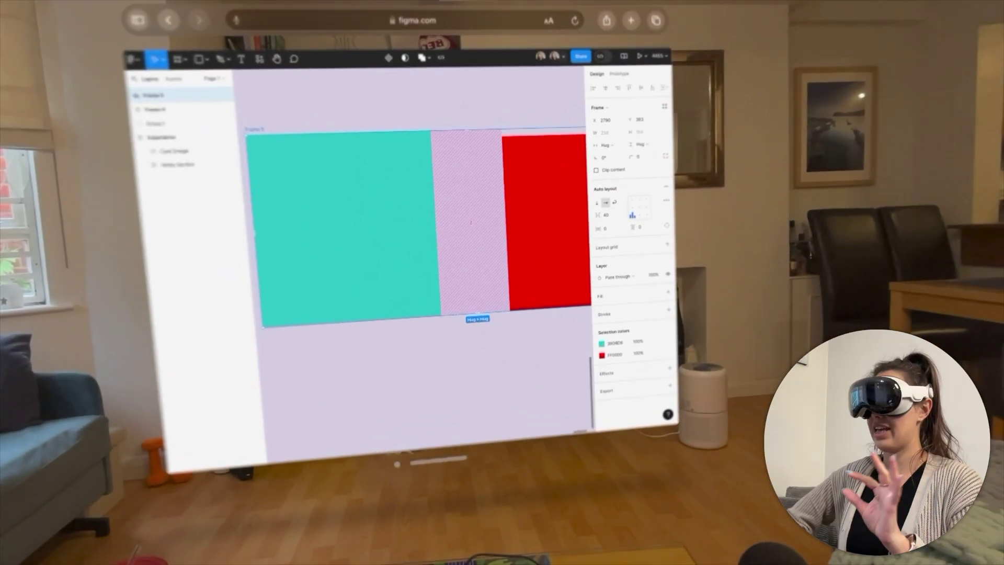
drag(512, 244, 463, 245)
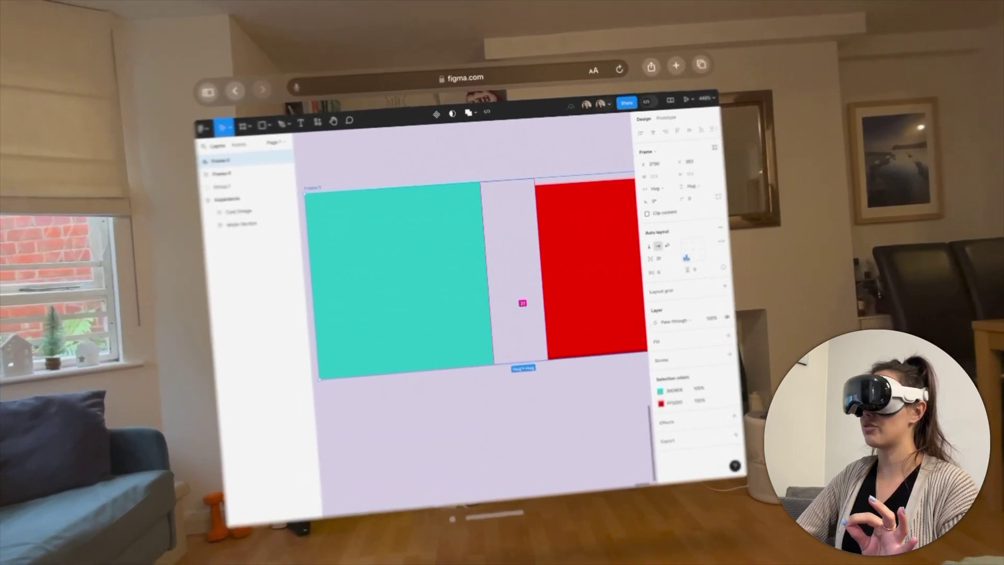
drag(515, 295, 486, 295)
scroll(527, 299, down, 7)
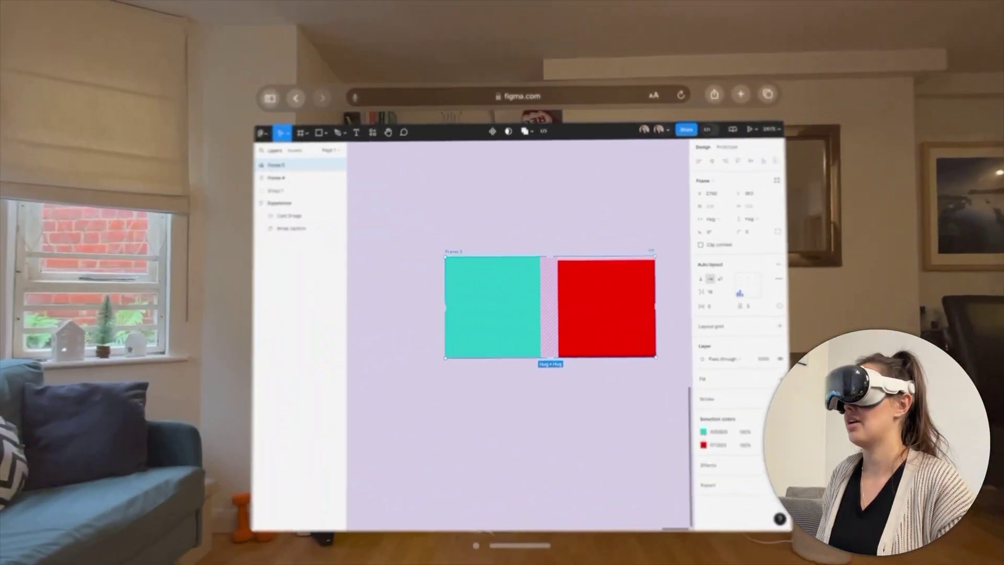
drag(551, 307, 564, 299)
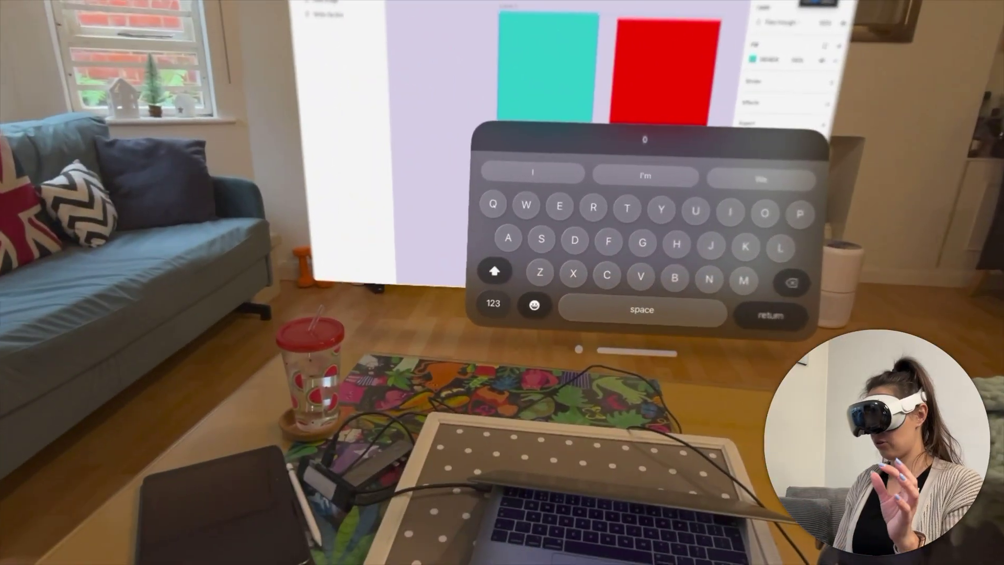
Round the turquoise square into a circle with a corner radius of 57, and select the auto layout frame.
click(352, 377)
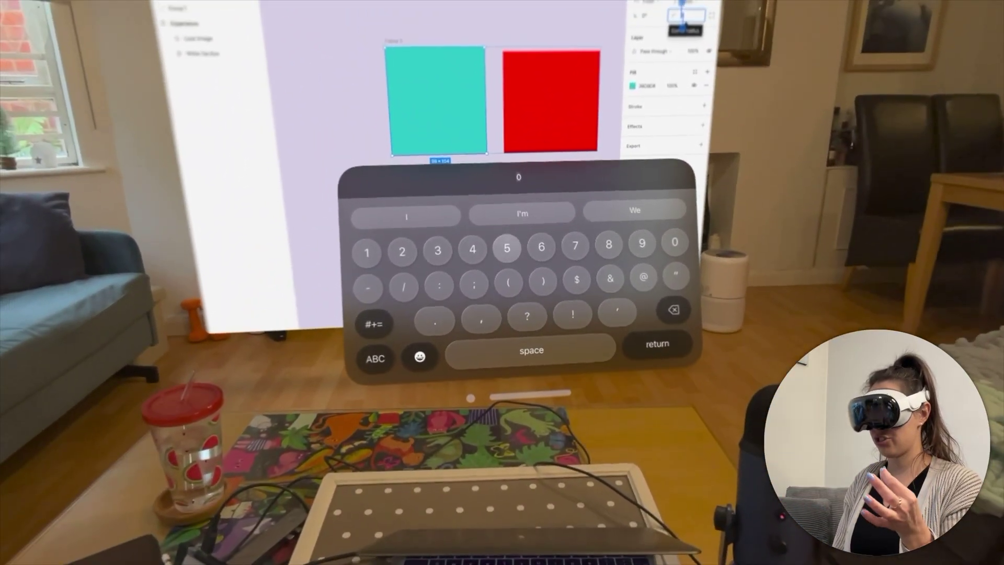
text(57)
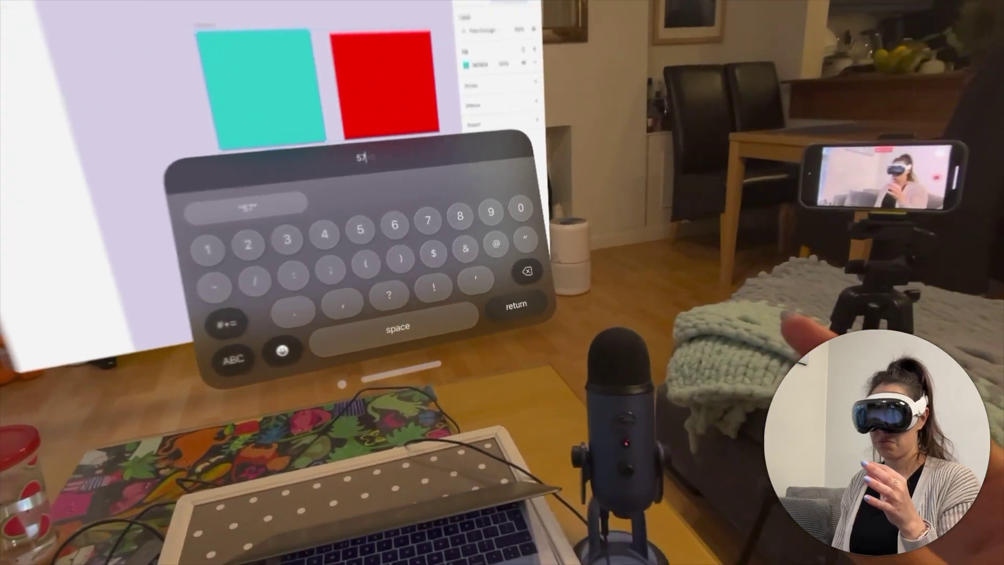
key(Return)
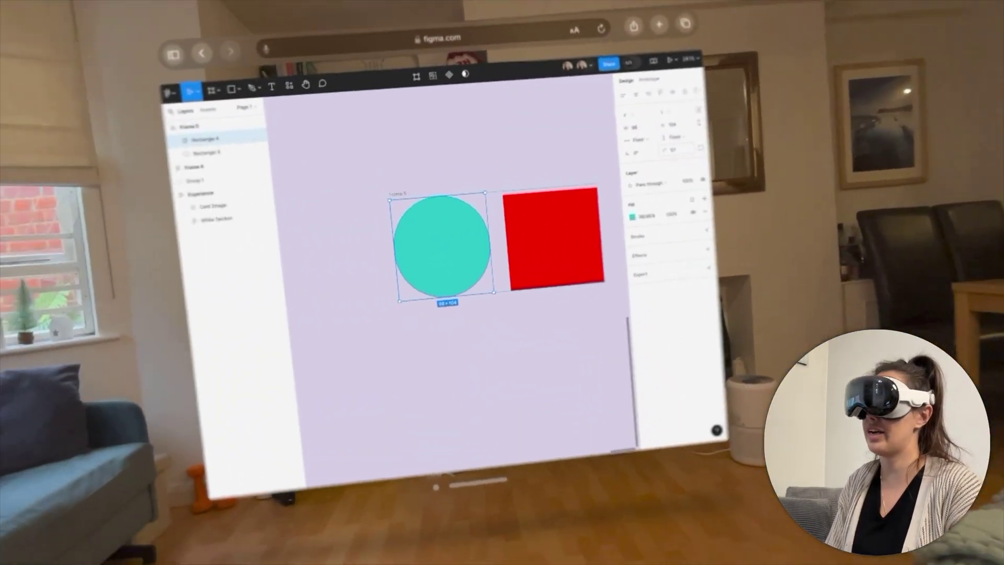
click(197, 126)
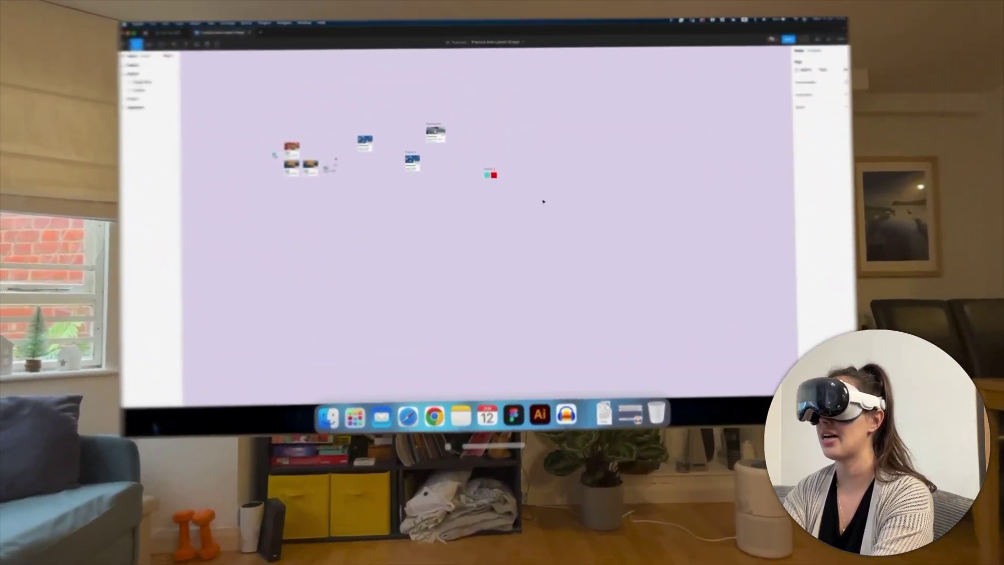
In Figma on the mirrored Mac display, add the text "hello" above the turquoise circle.
scroll(511, 170, up, 8)
scroll(538, 178, left, 3)
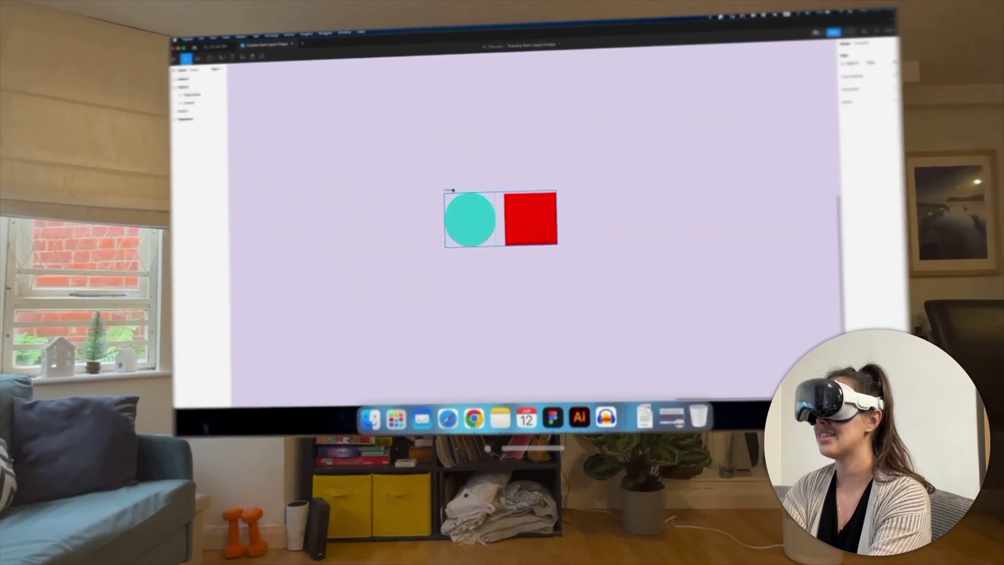
scroll(448, 192, up, 8)
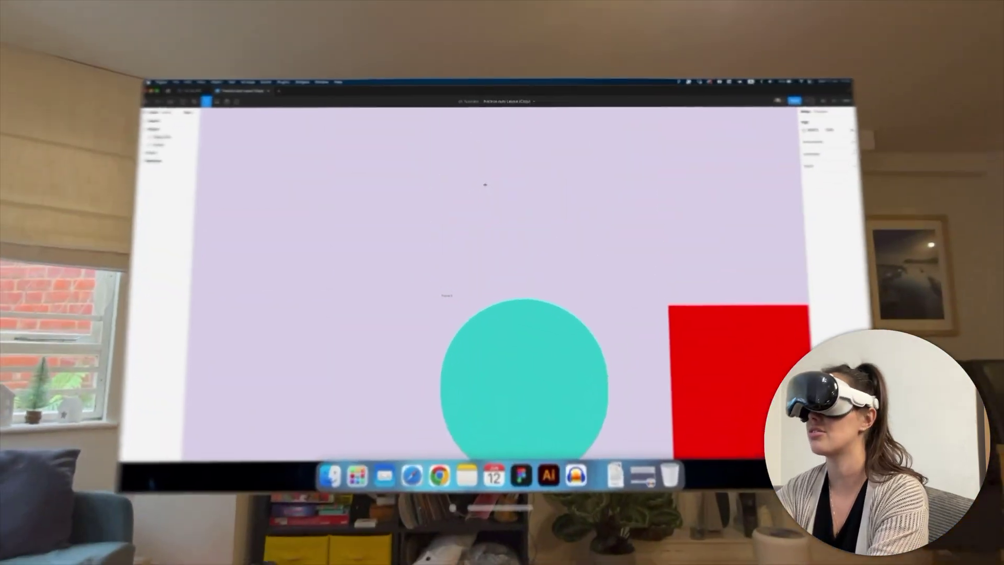
text(hello)
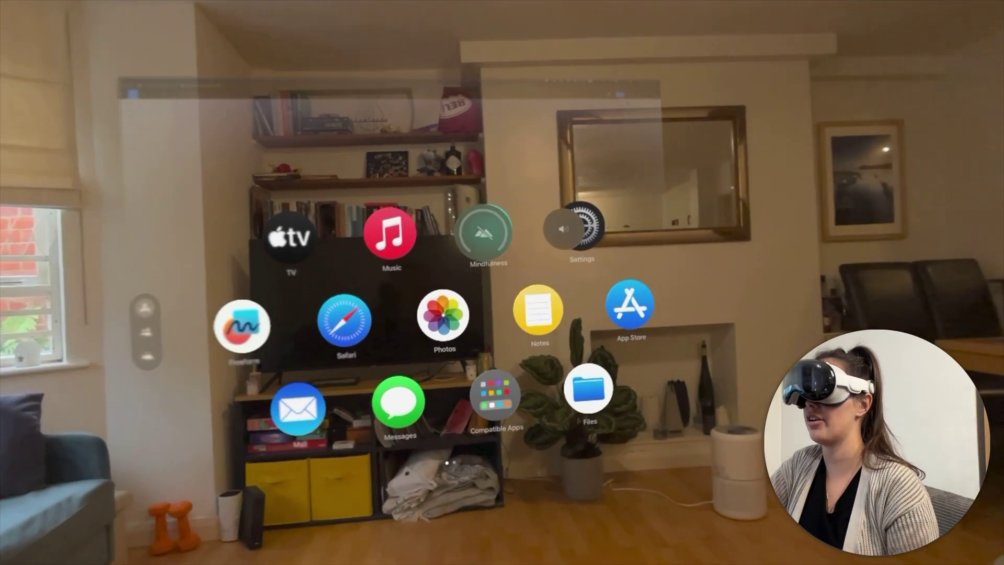
Close the headset's home view and return to the mirrored Mac display.
scroll(480, 290, right, 3)
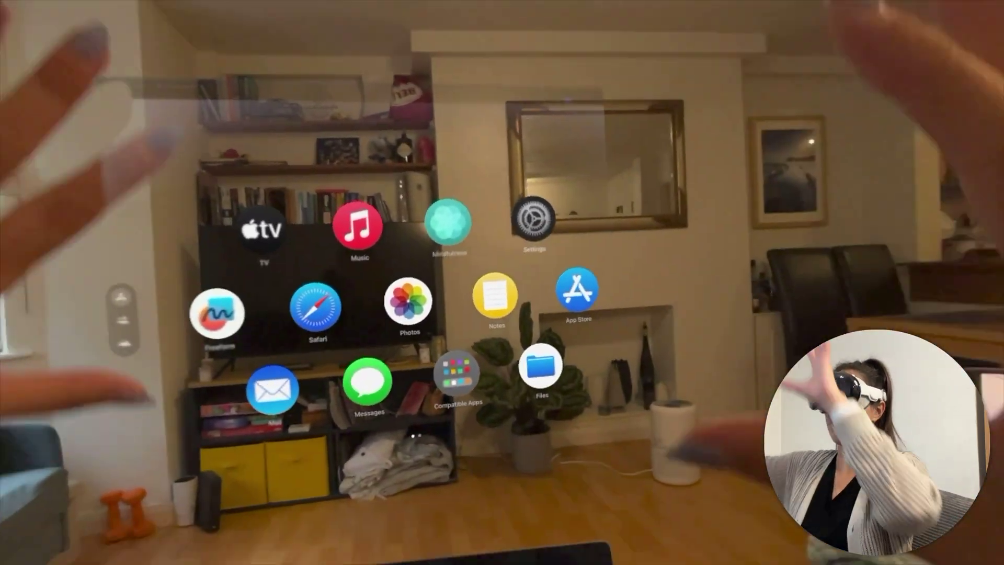
key(Home)
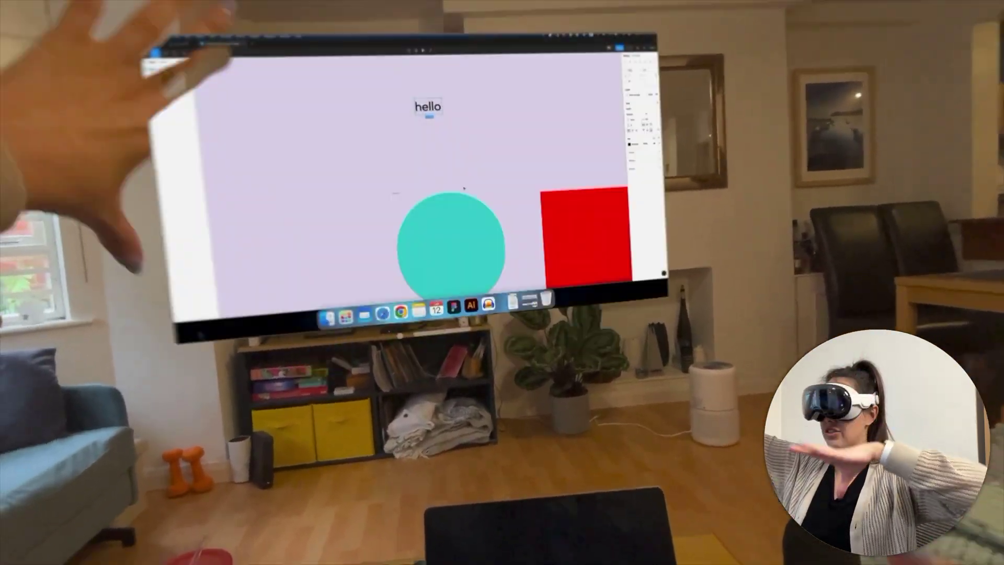